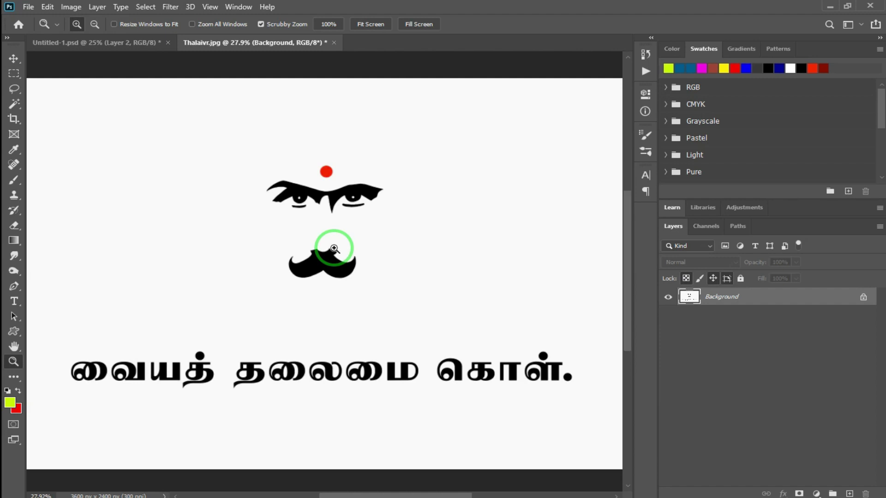
Zoom in on the eyes and moustache and duplicate the Background layer six times.
left_click_drag(350, 224, 338, 201)
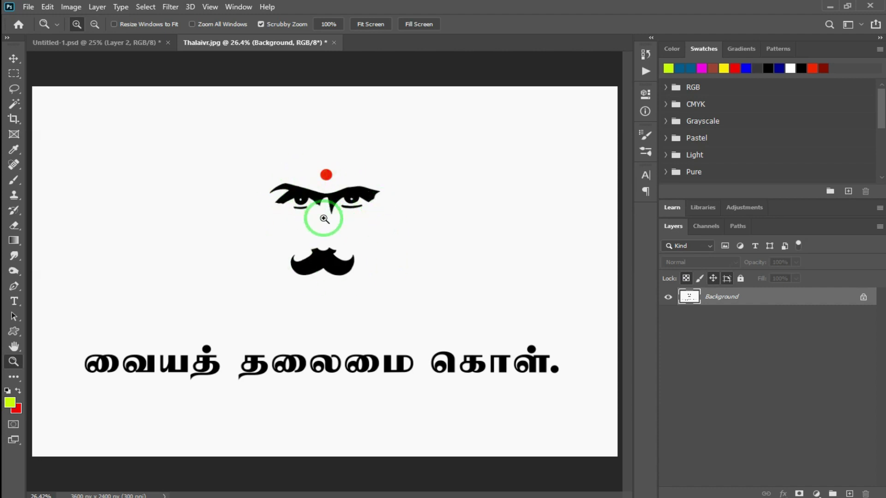
left_click_drag(324, 213, 376, 241)
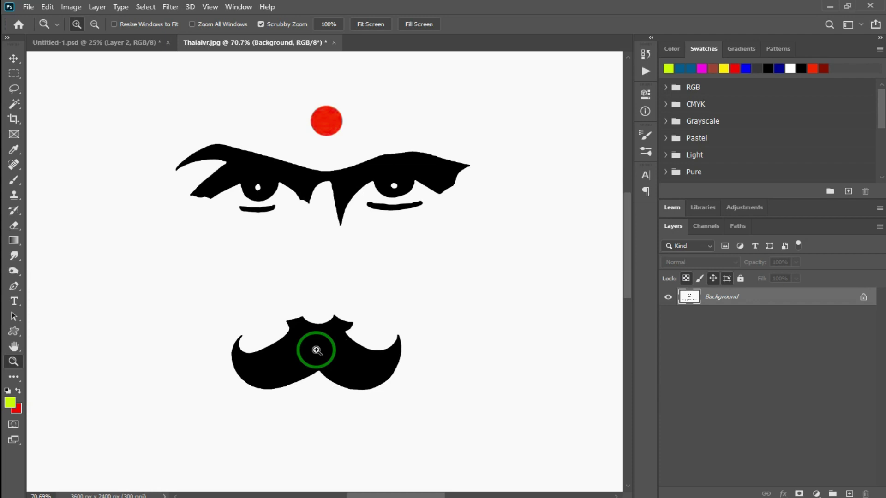
key("ctrl+j")
key("ctrl+j")
key("ctrl+j")
key("ctrl+j")
key("ctrl+j")
key("ctrl+j")
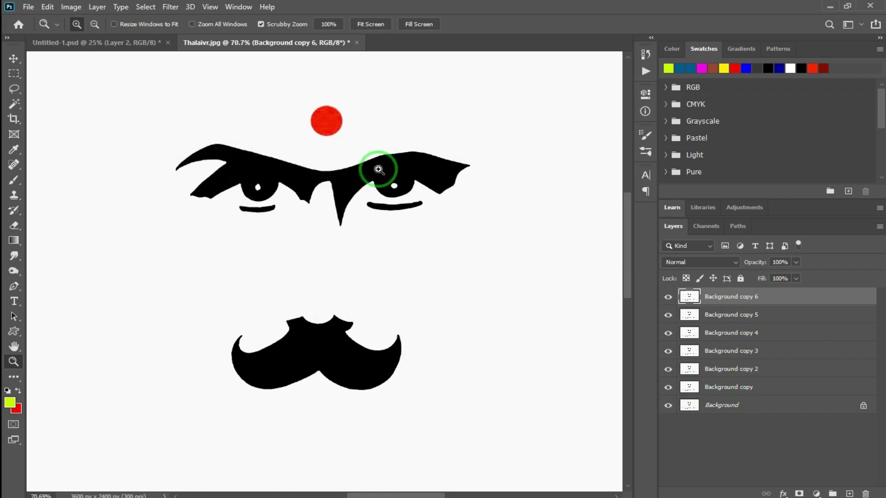
Magic-wand select the black eyebrows, eyes and moustache and pick the magenta swatch.
left_click(14, 104)
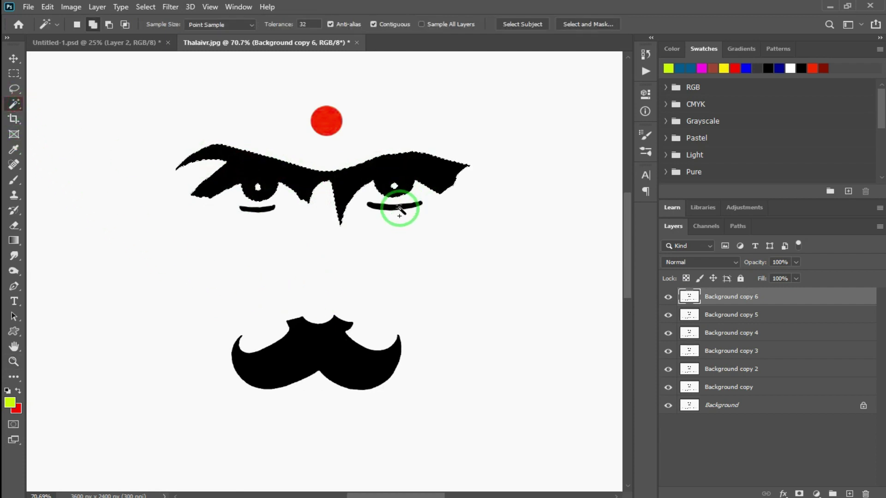
left_click(312, 348, "shift")
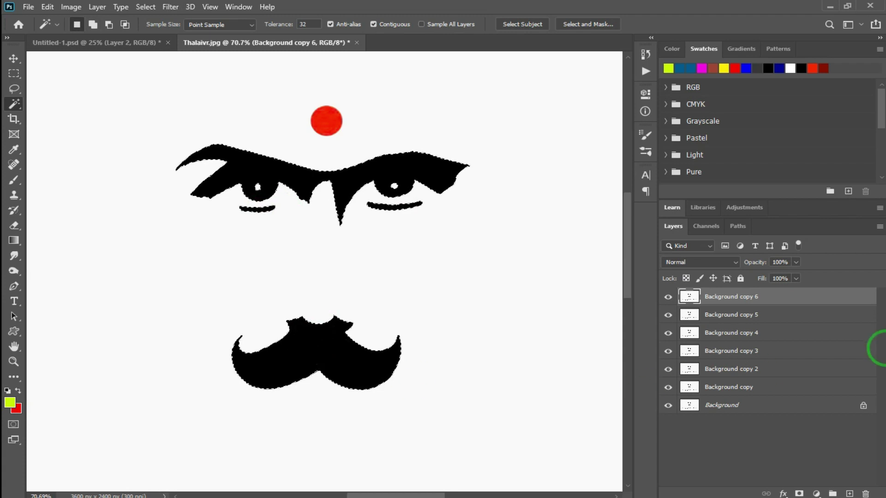
left_click(656, 279)
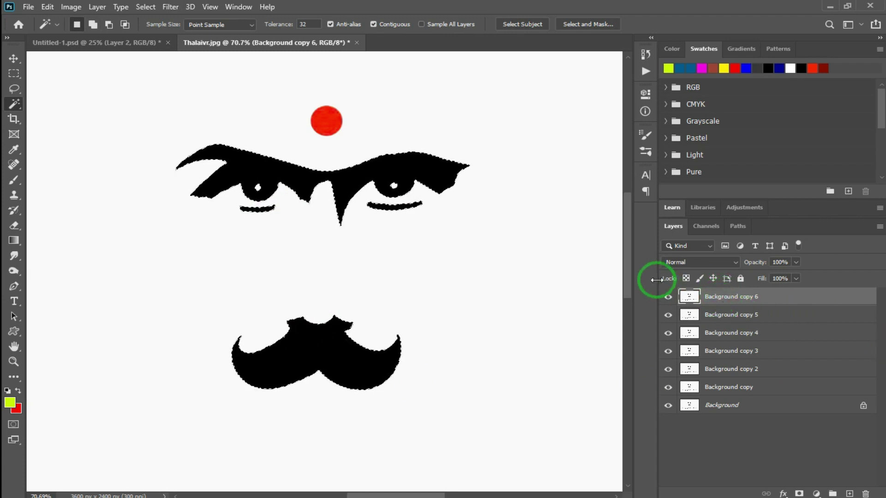
left_click(701, 68)
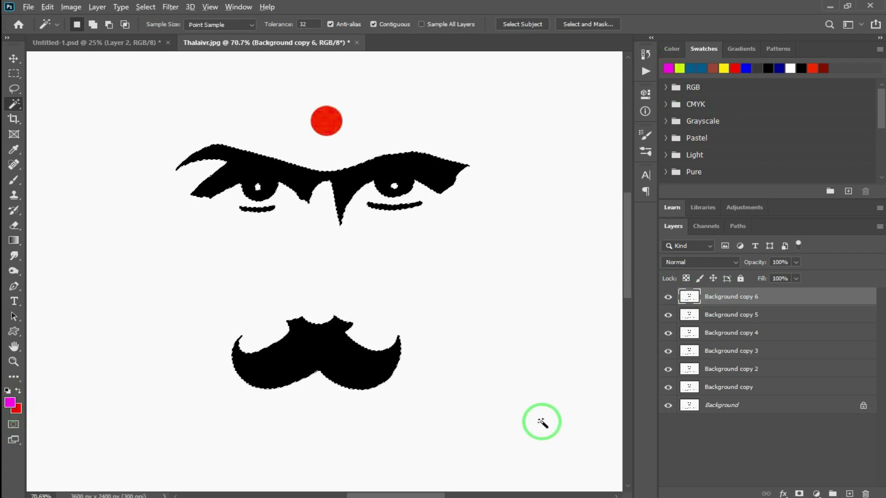
Fill the selection magenta on Background copy 6 and blue on copy 5, hiding each.
key("alt+BackSpace")
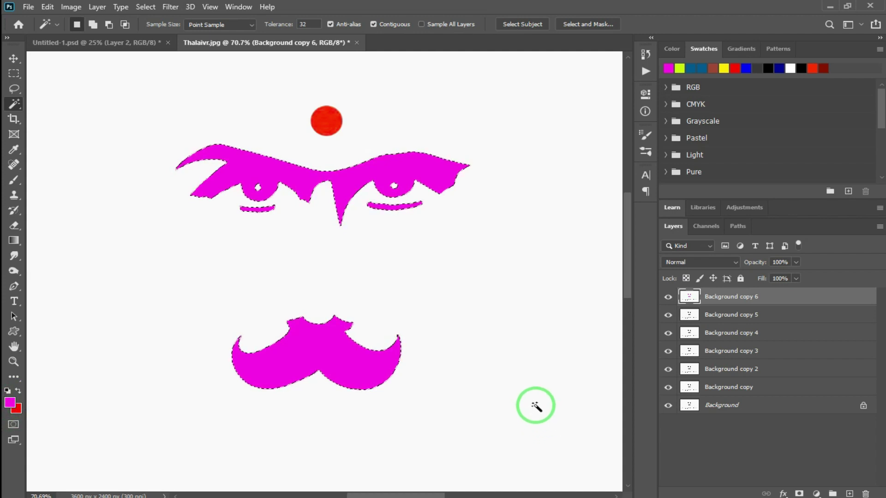
left_click(668, 298)
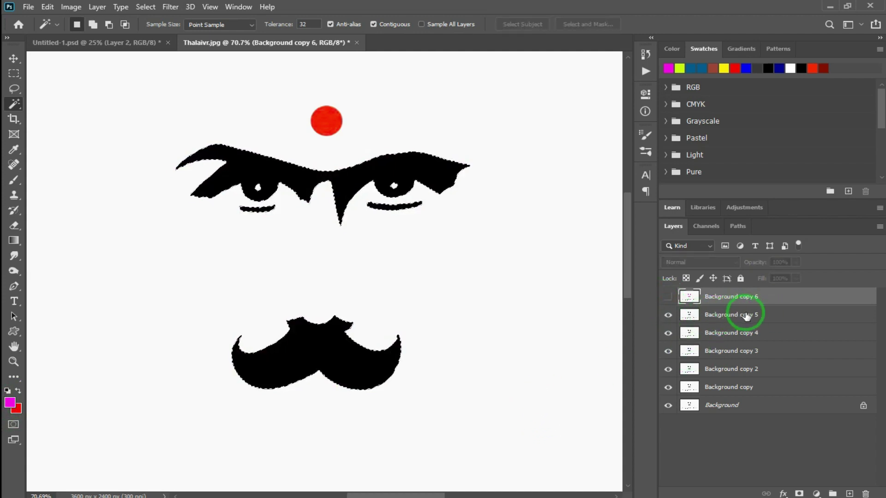
left_click(732, 322)
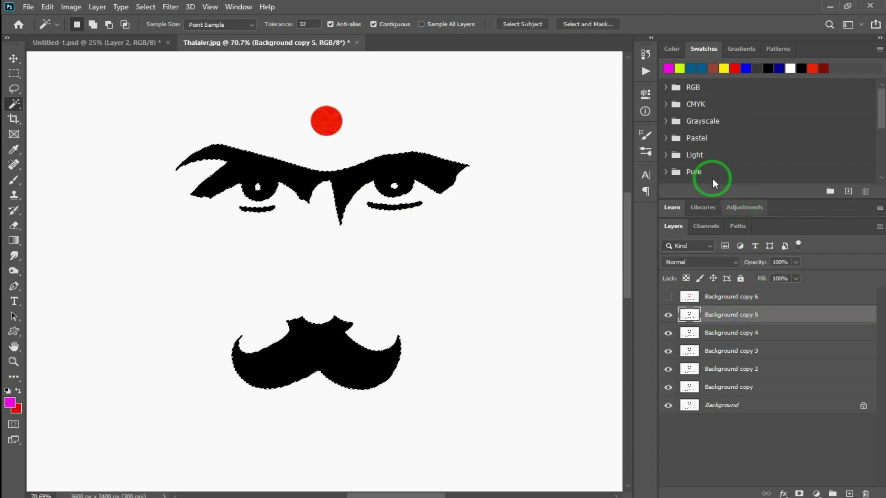
left_click(746, 68)
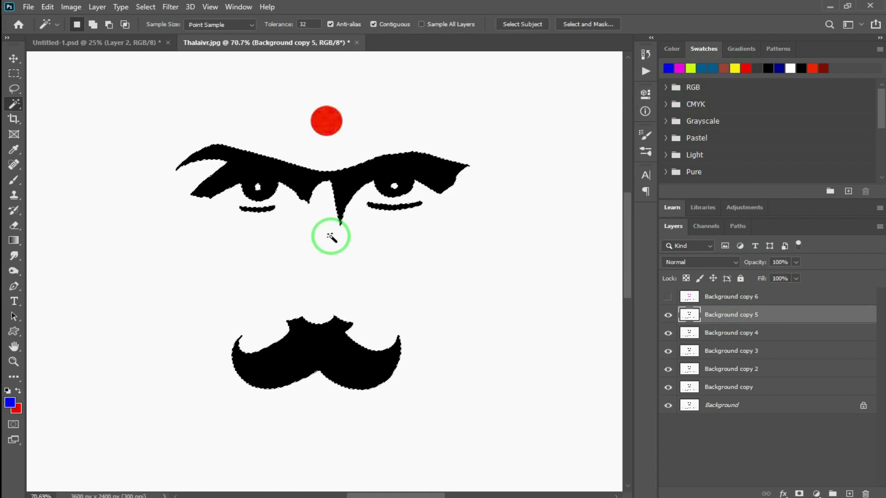
key("alt+BackSpace")
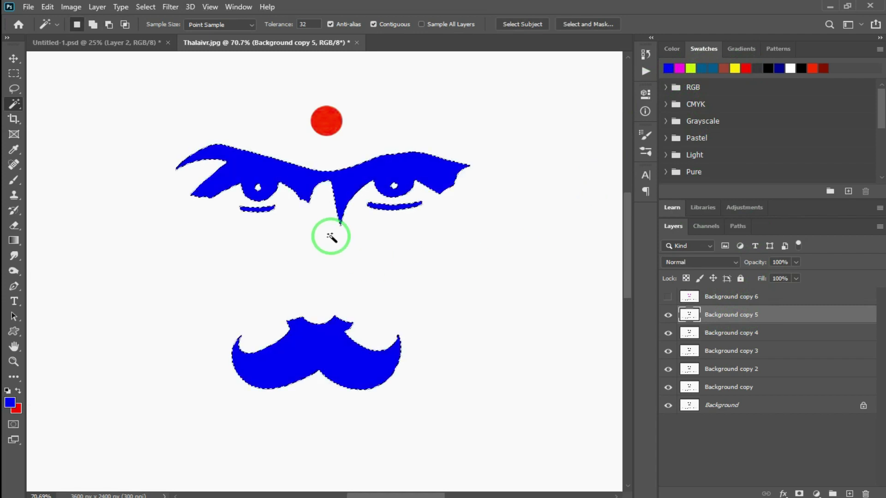
left_click(667, 315)
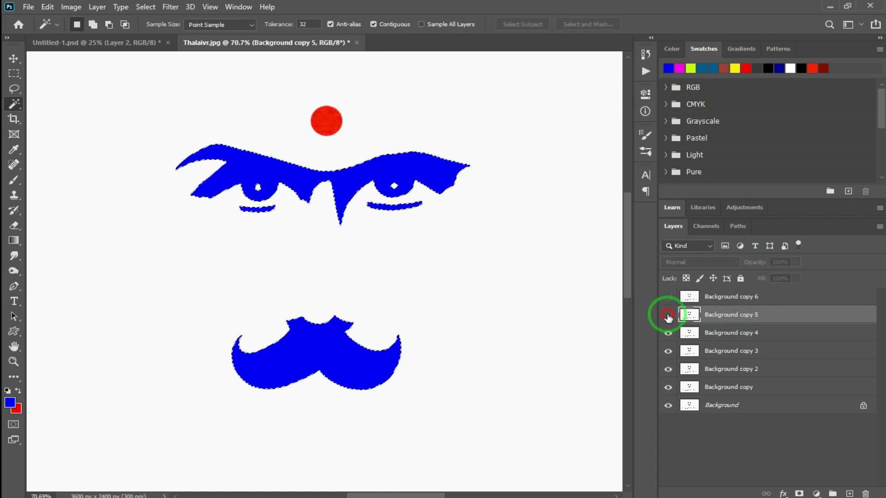
left_click(720, 334)
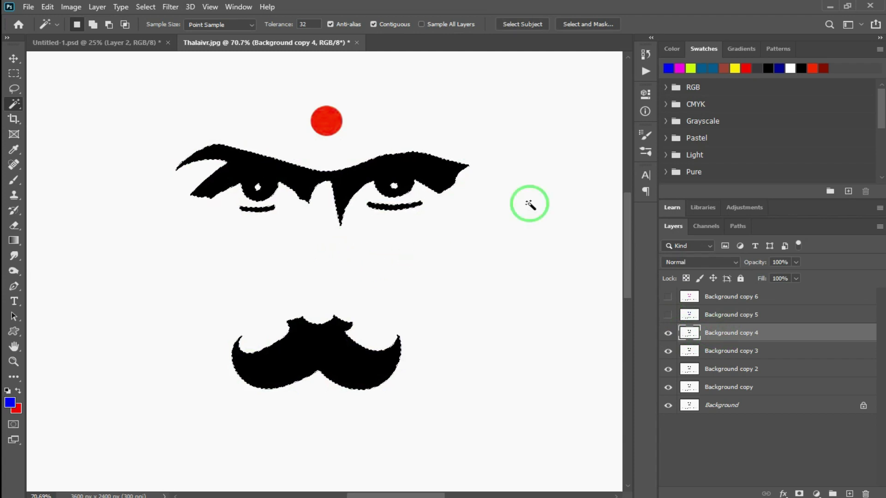
Fill the selection yellow on Background copy 4 and hide that layer.
left_click(735, 69)
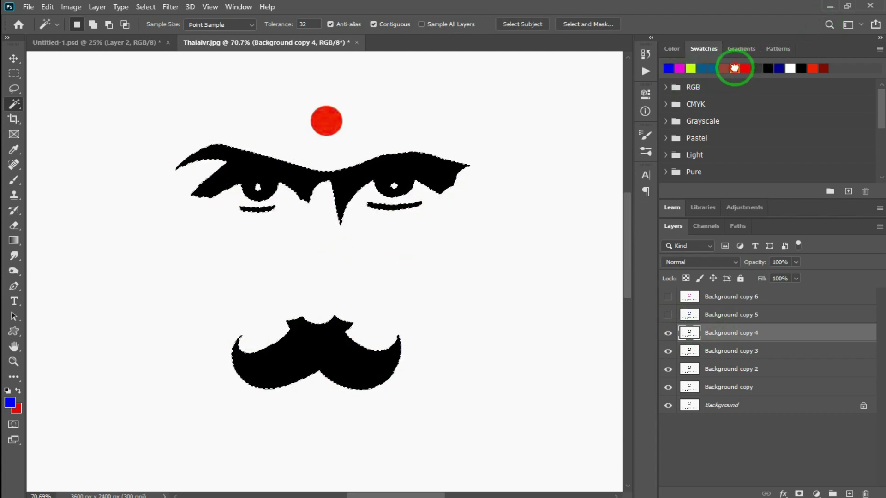
key("alt+BackSpace")
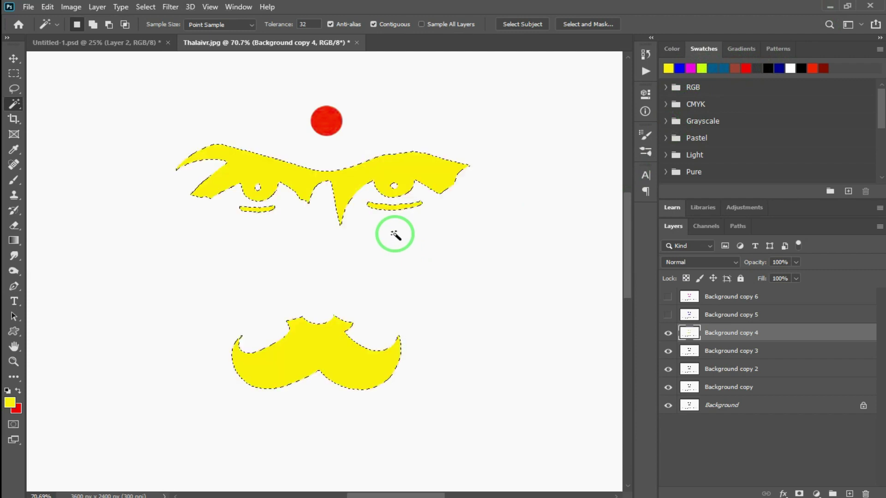
left_click(667, 333)
left_click(735, 352)
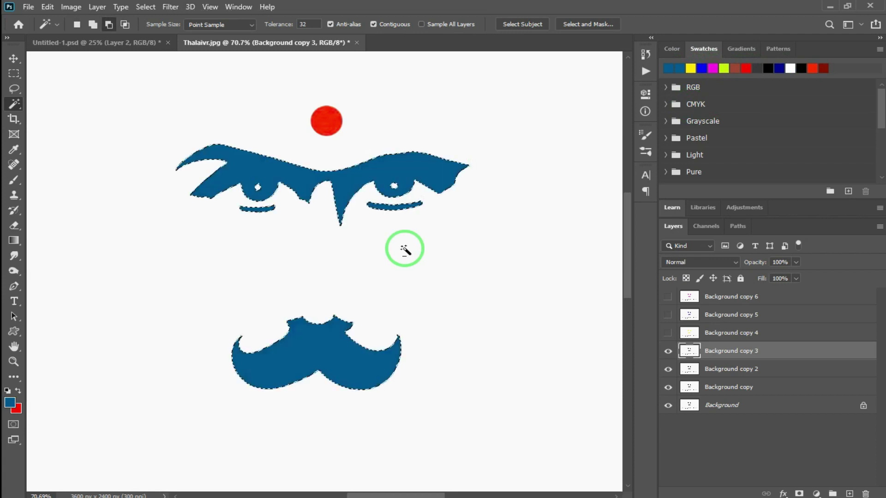
Hide the dark teal copy 3, fill Background copy 2 brown-red, and hide it.
left_click(667, 350)
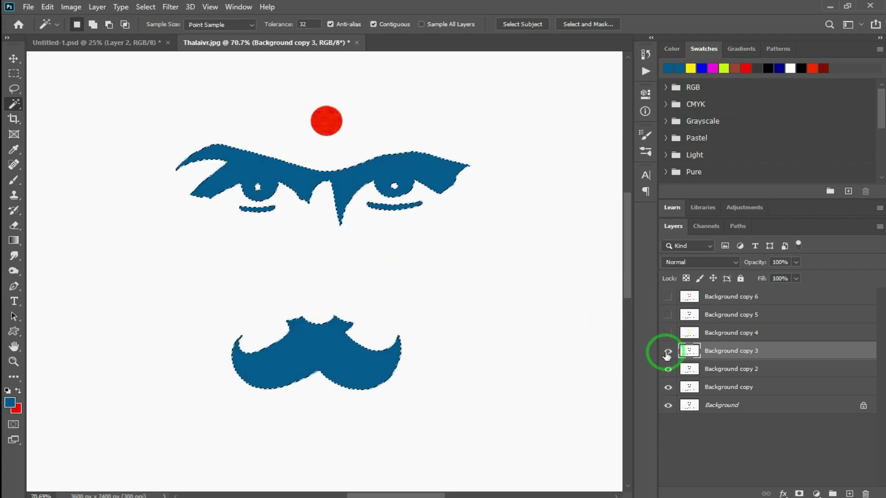
left_click(731, 369)
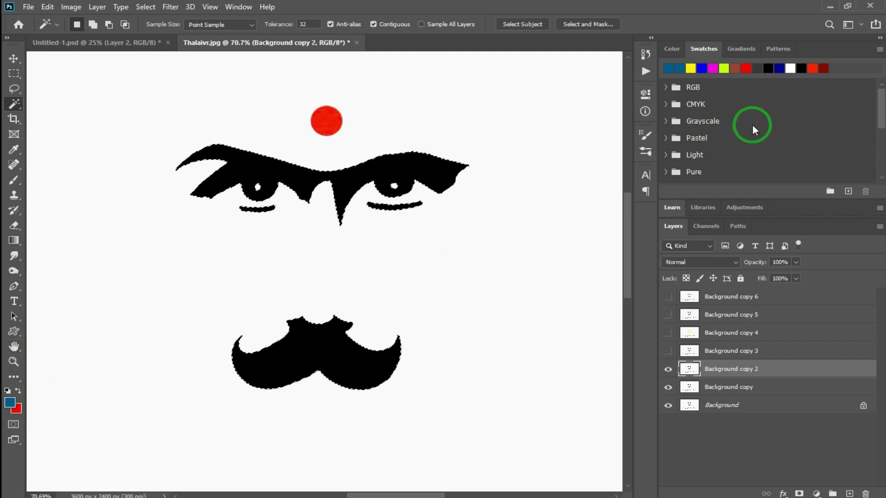
left_click(732, 68)
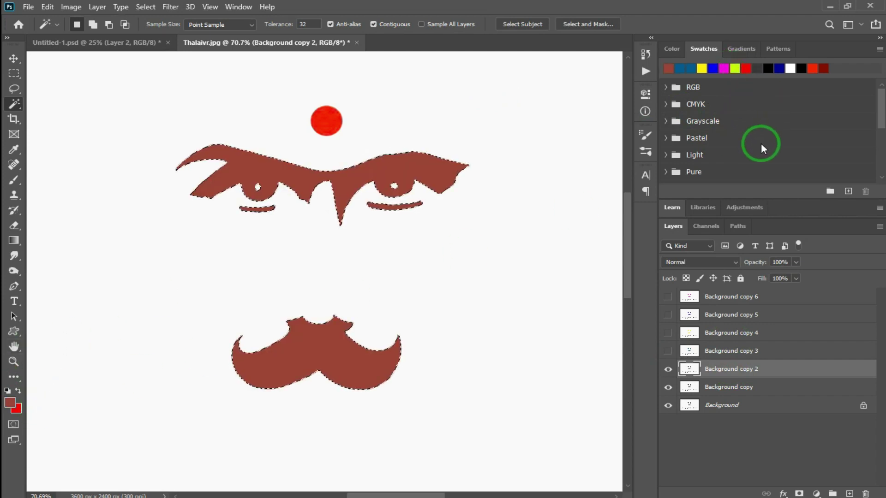
left_click(667, 369)
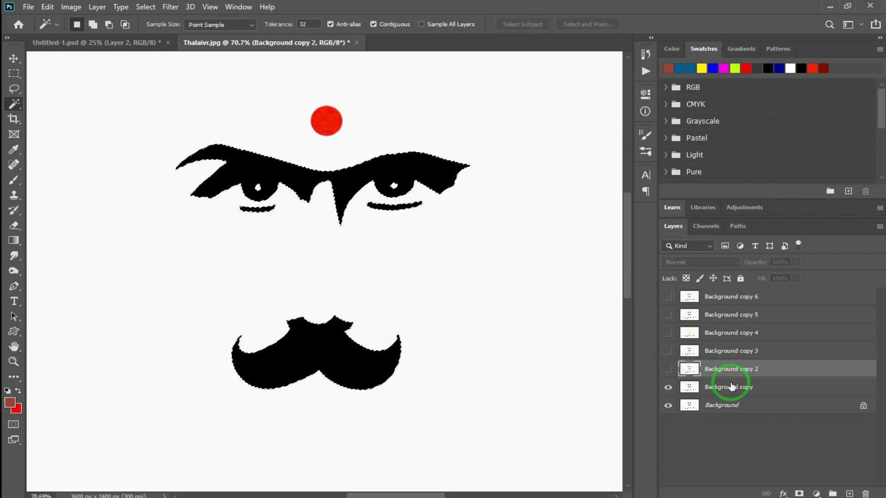
Fill Background copy lime green and make all seven layers visible again.
left_click(732, 387)
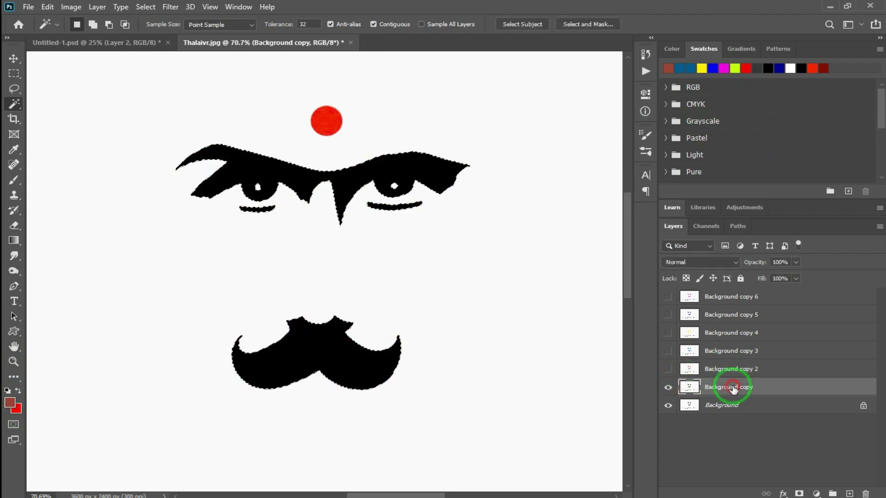
left_click(735, 68)
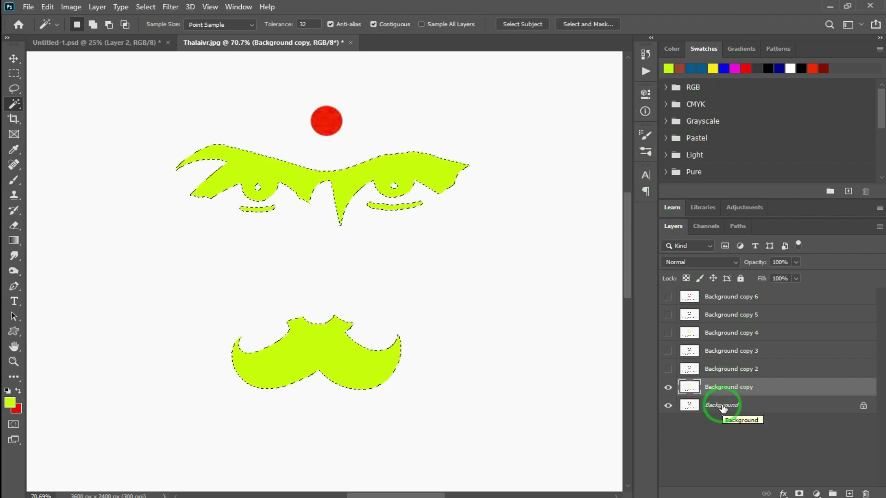
left_click_drag(667, 369, 667, 297)
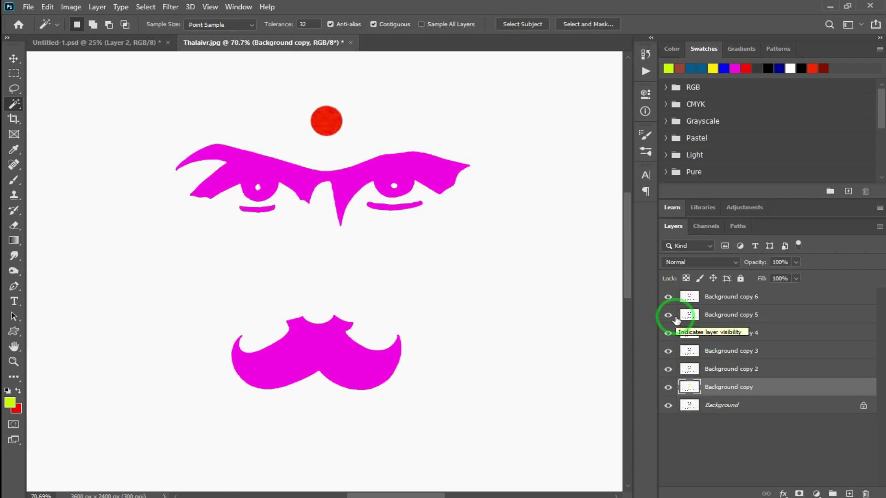
Fit the image on screen and save the work as Thalaivr.psd.
key("ctrl+0")
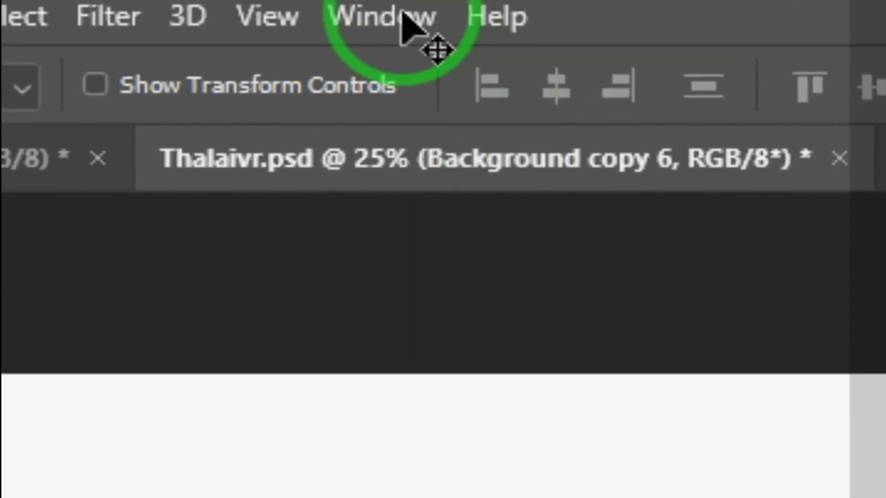
left_click(401, 19)
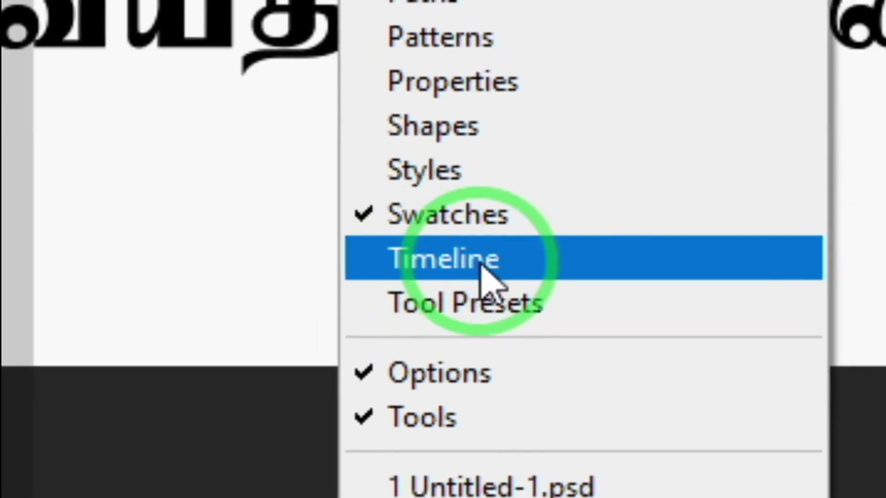
Show the Timeline panel and create a frame animation with the current image as frame 1.
left_click(445, 248)
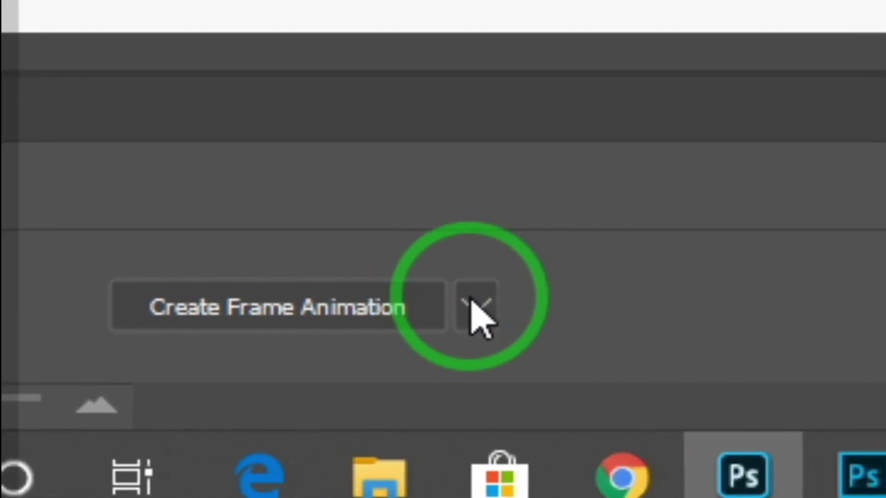
left_click(565, 306)
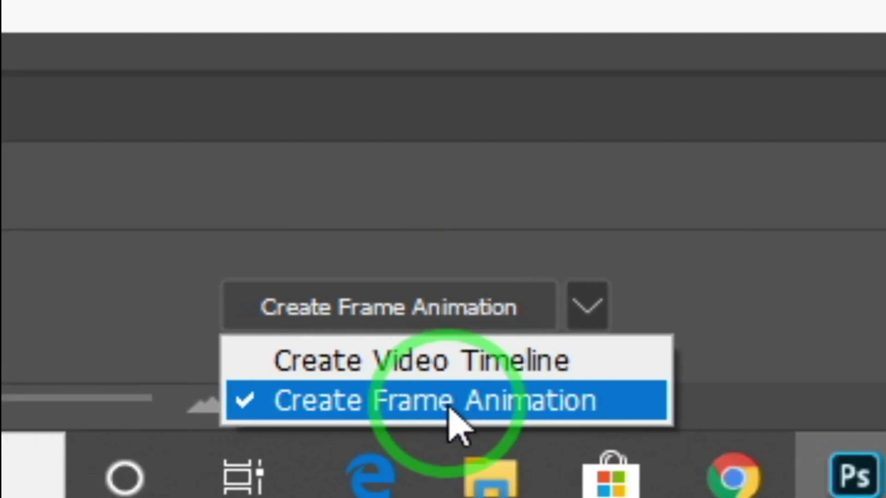
left_click(450, 409)
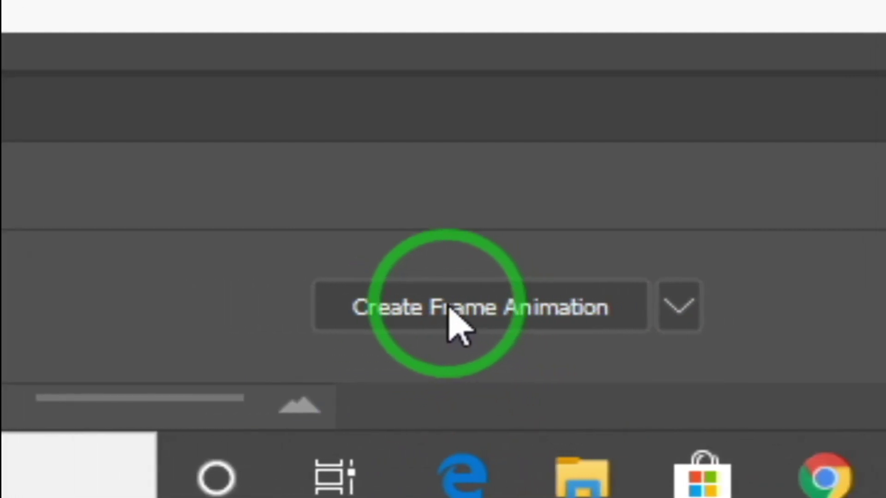
left_click(449, 310)
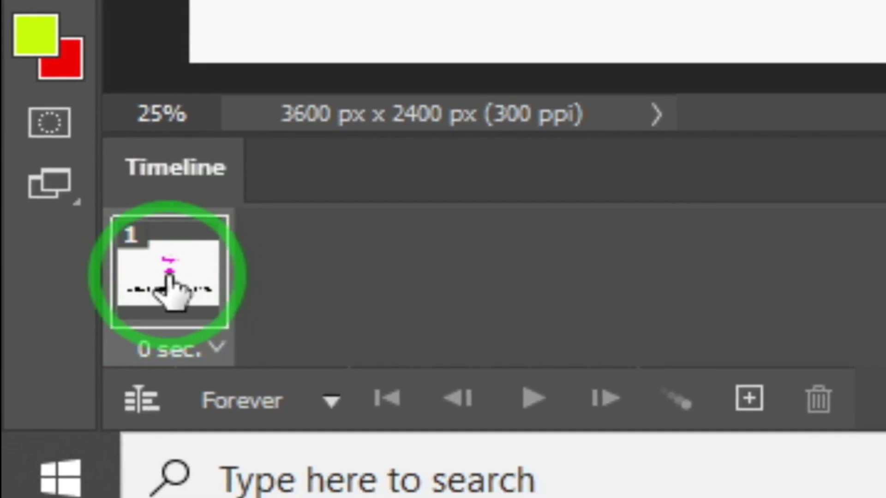
left_click(623, 436)
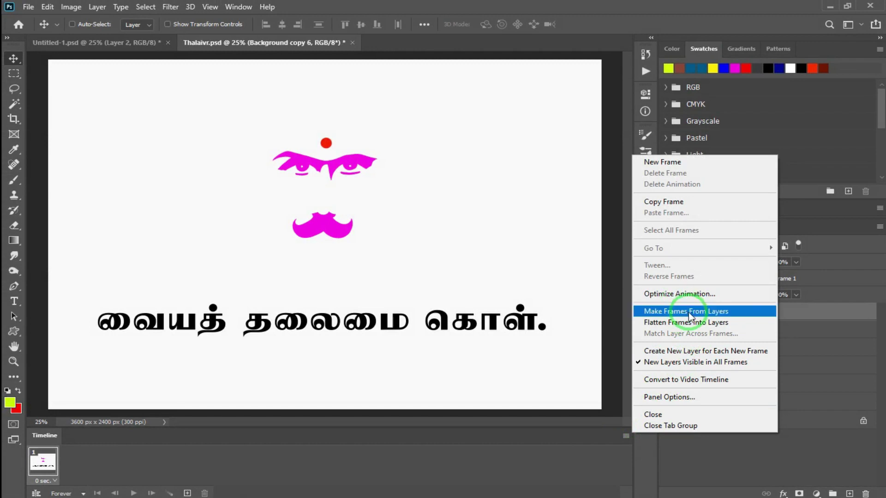
Make seven frames from the layers, preview the colour cycle, then return to frame 1.
left_click(722, 312)
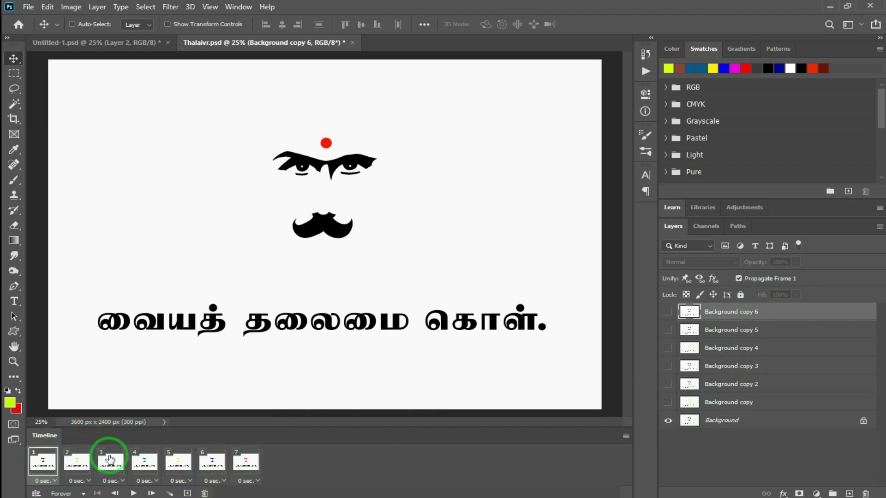
left_click(133, 493)
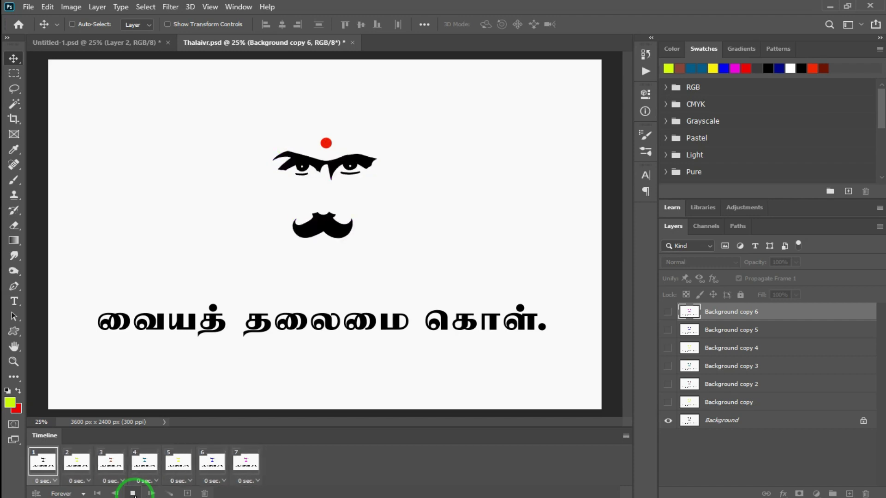
left_click(44, 462)
key("space")
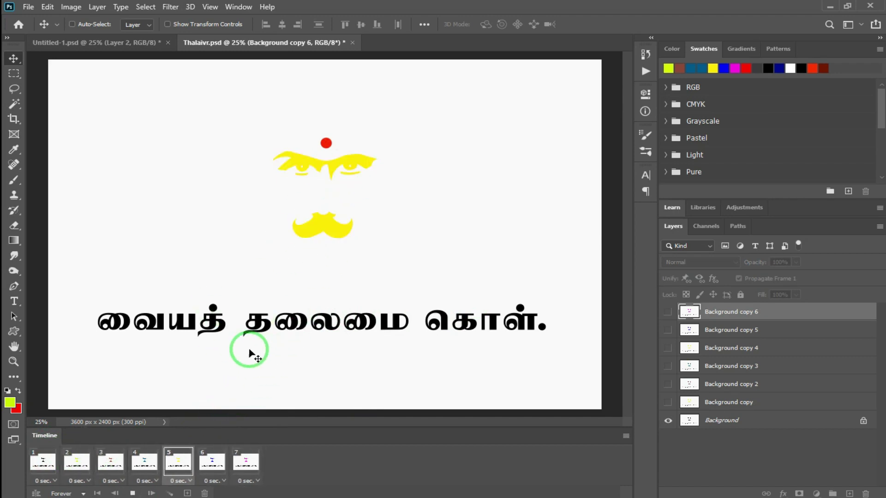
left_click(131, 493)
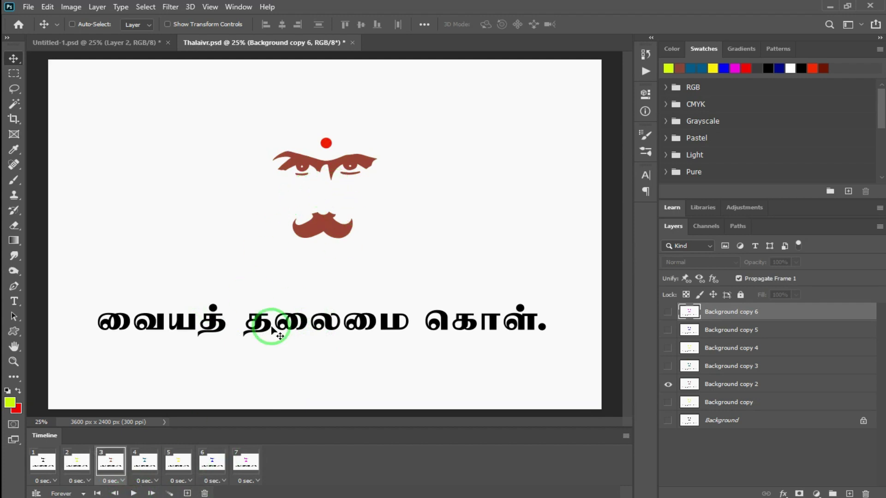
left_click(44, 462)
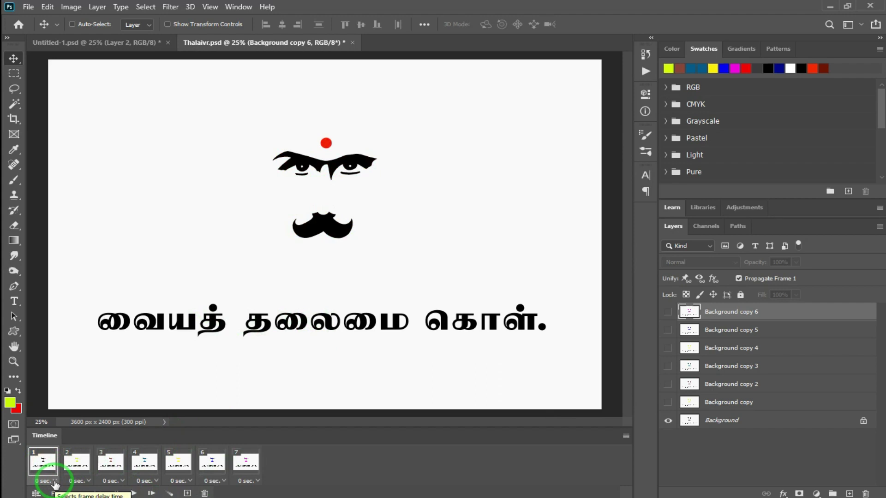
Set all seven frames to a 0.1-second delay and play the animation to check it.
left_click(54, 481)
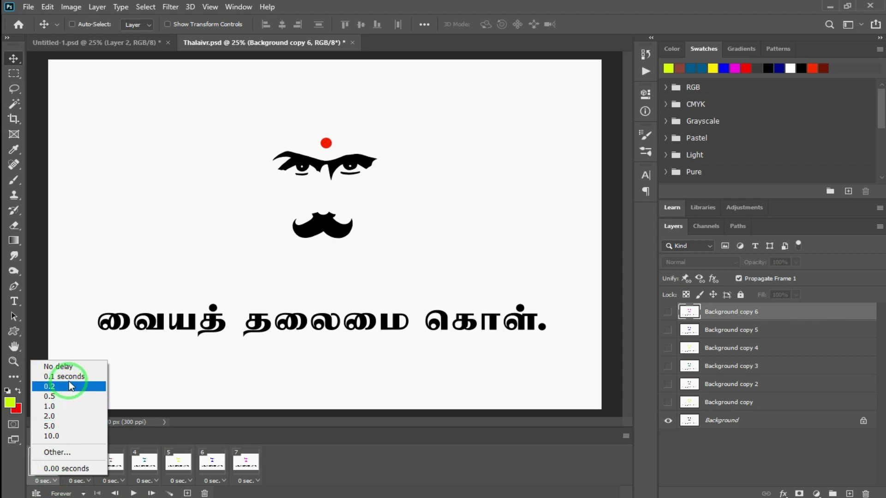
left_click(247, 468)
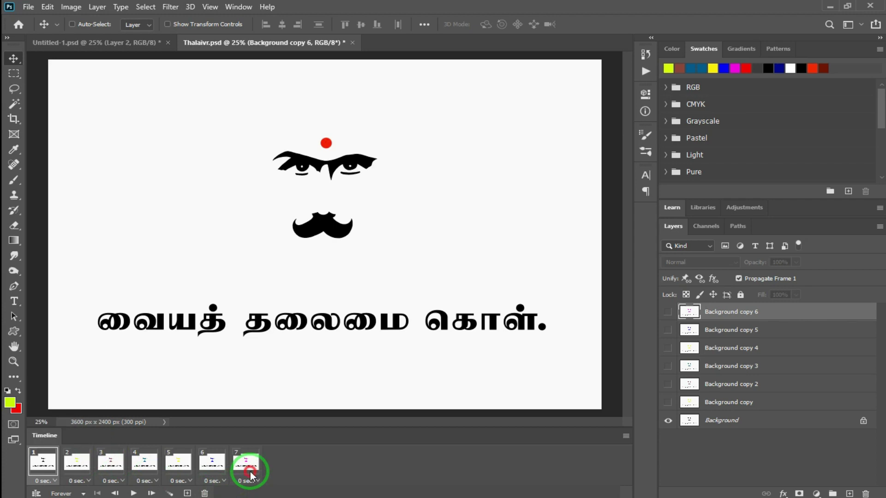
left_click(247, 462, "shift")
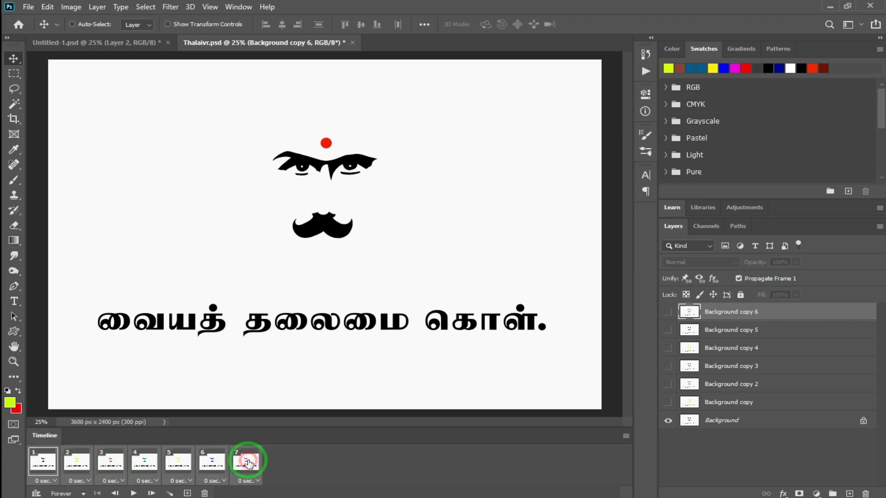
left_click(258, 482)
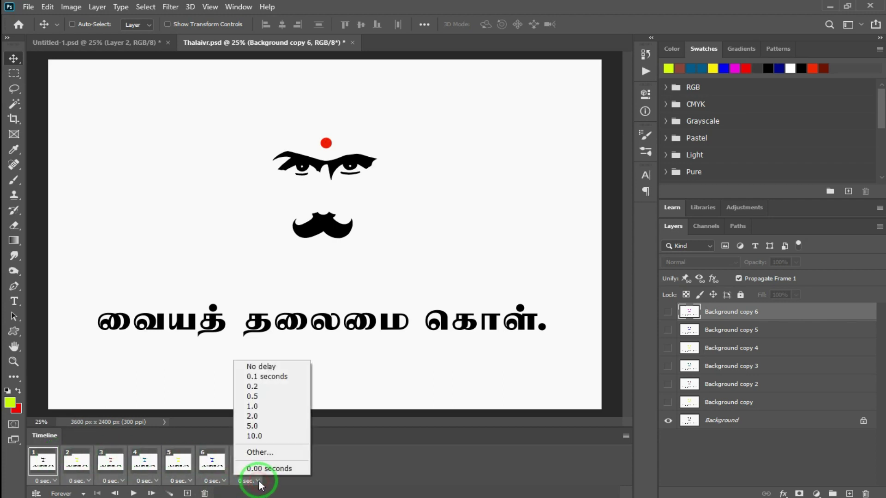
left_click(260, 378)
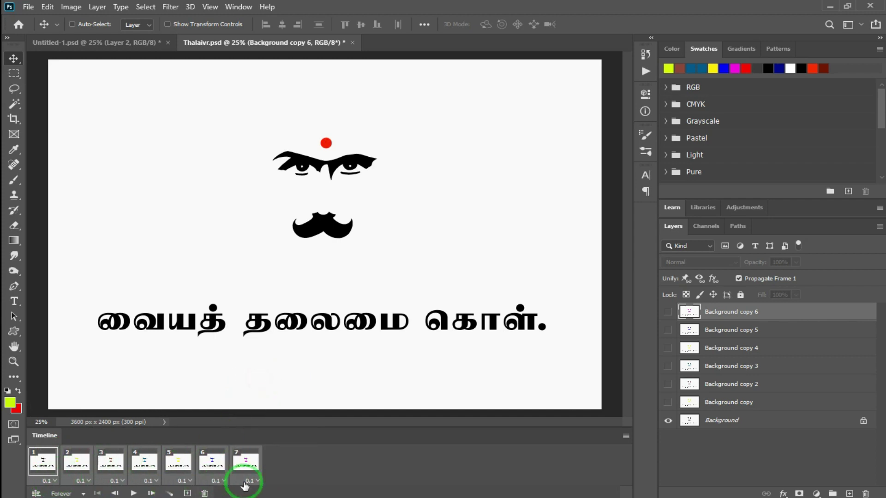
left_click(134, 493)
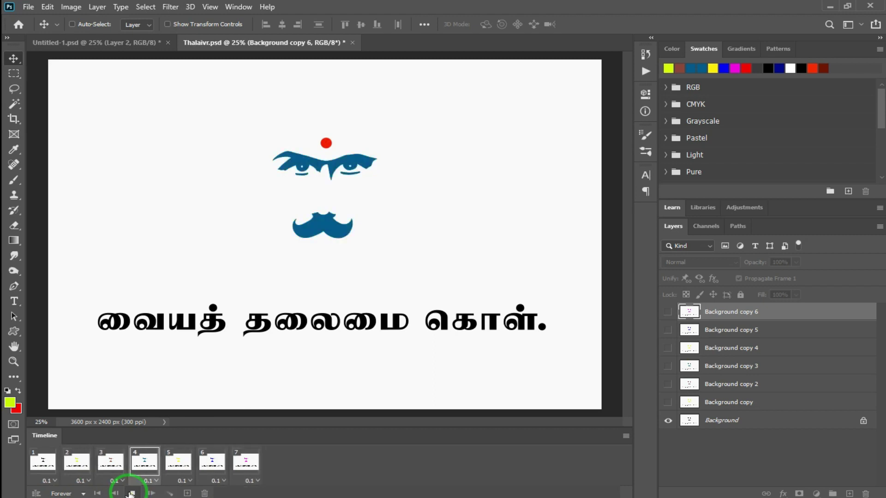
left_click(132, 493)
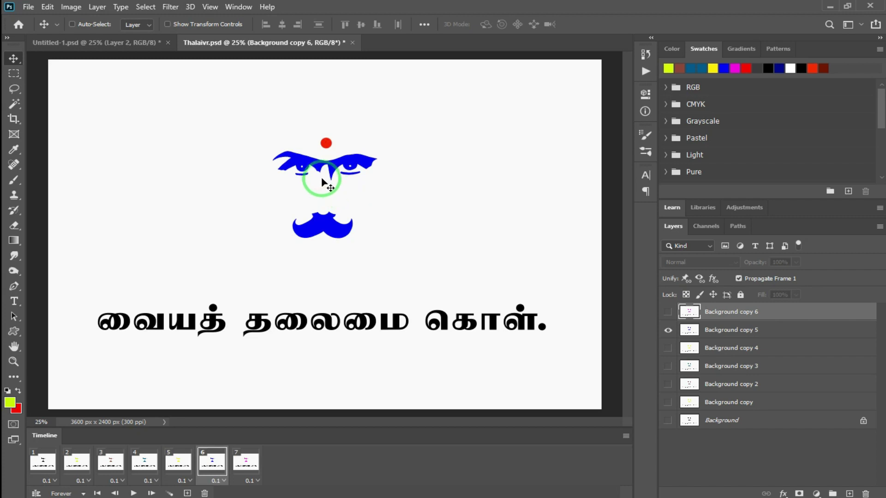
Open Save for Web (Legacy) and preview the looping GIF export.
left_click(28, 7)
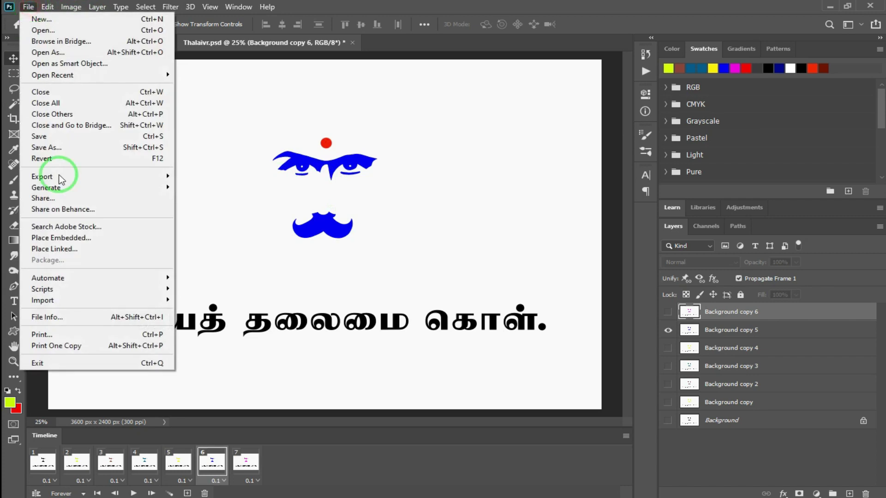
left_click(133, 180)
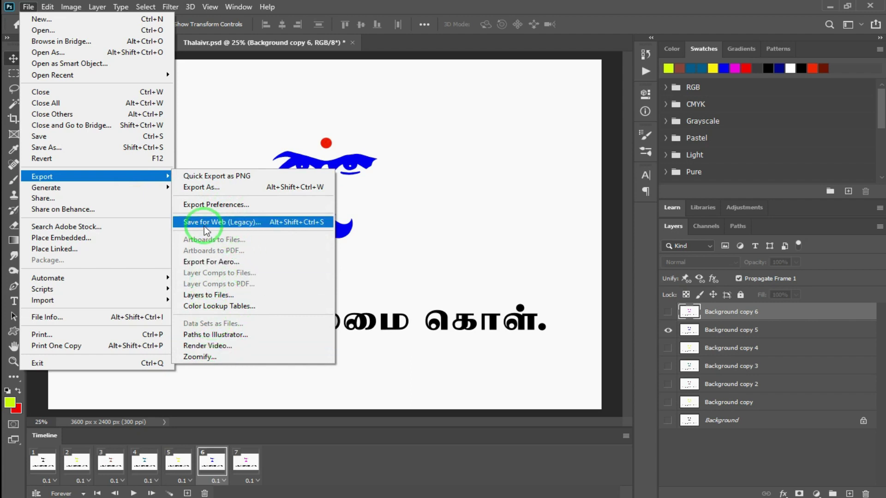
left_click(288, 223)
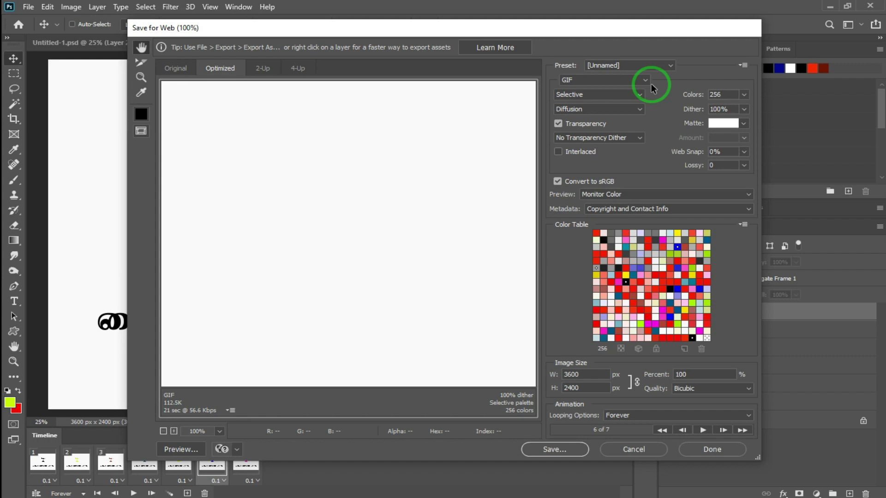
left_click(173, 430)
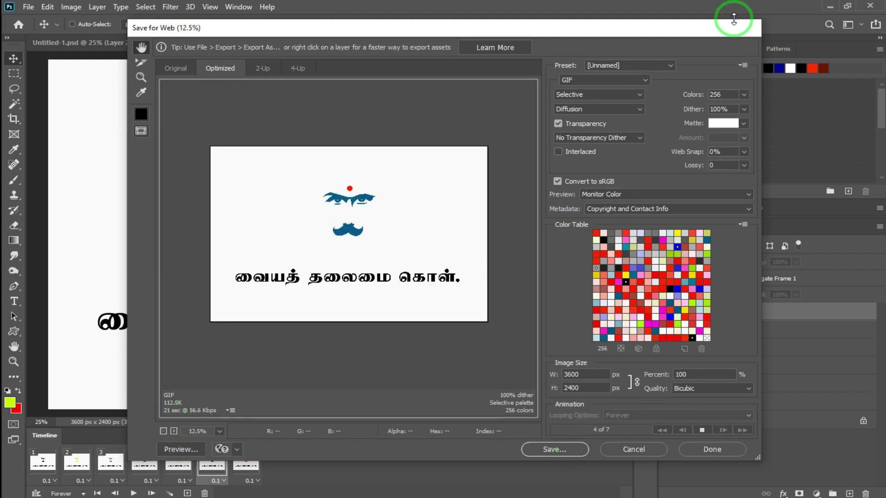
left_click(566, 448)
Save the GIF as Thalaivr on the Desktop and open it to check it.
left_click(50, 100)
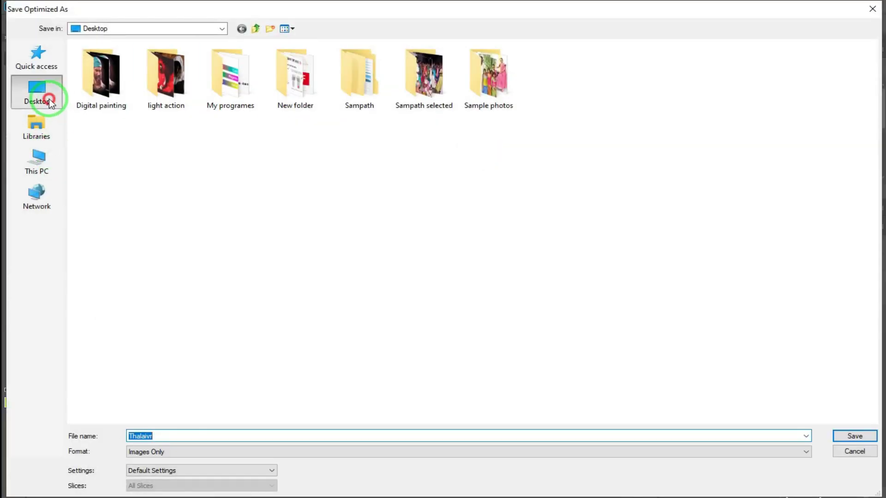
left_click(851, 435)
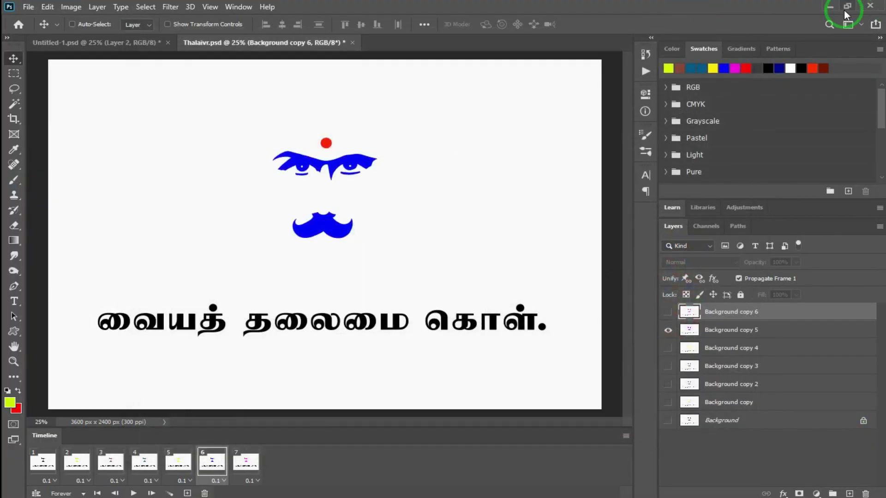
left_click(830, 7)
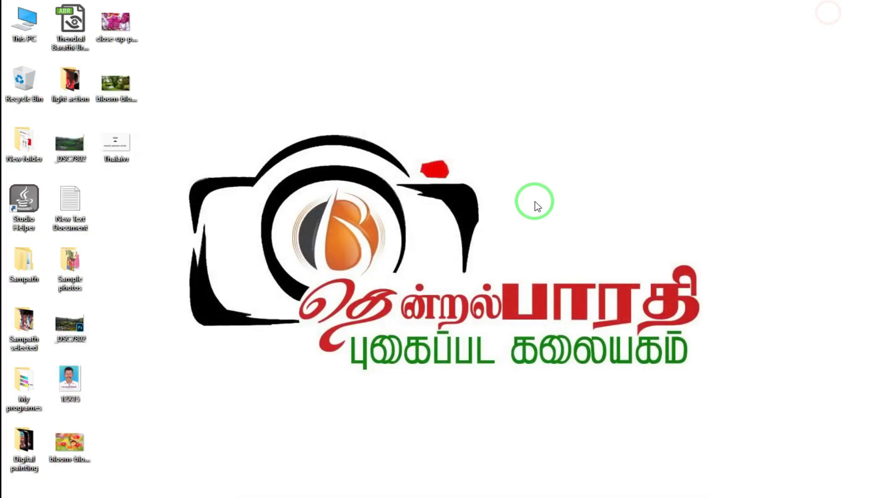
double_click(116, 145)
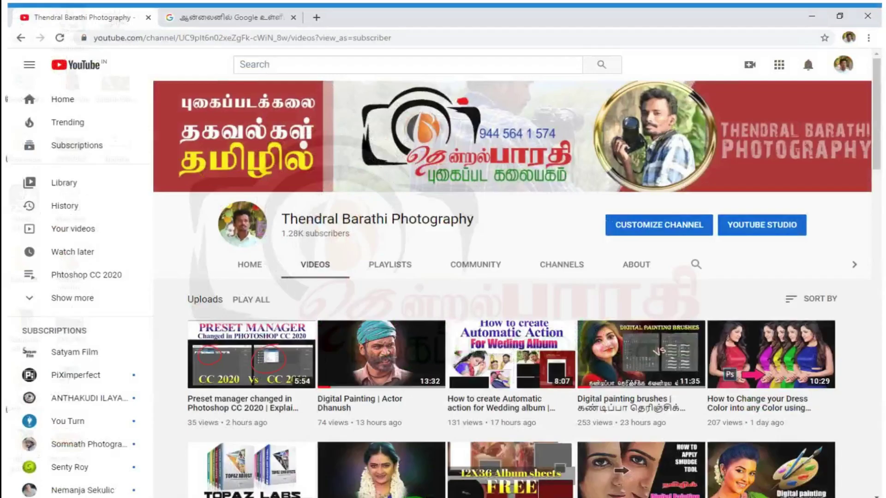